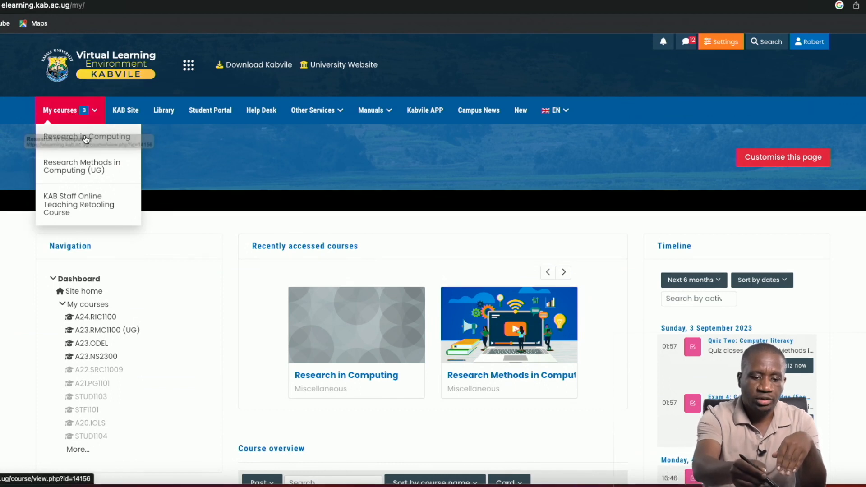
# Open the Research in Computing course and go to its data import page.
pyautogui.click(103, 137)
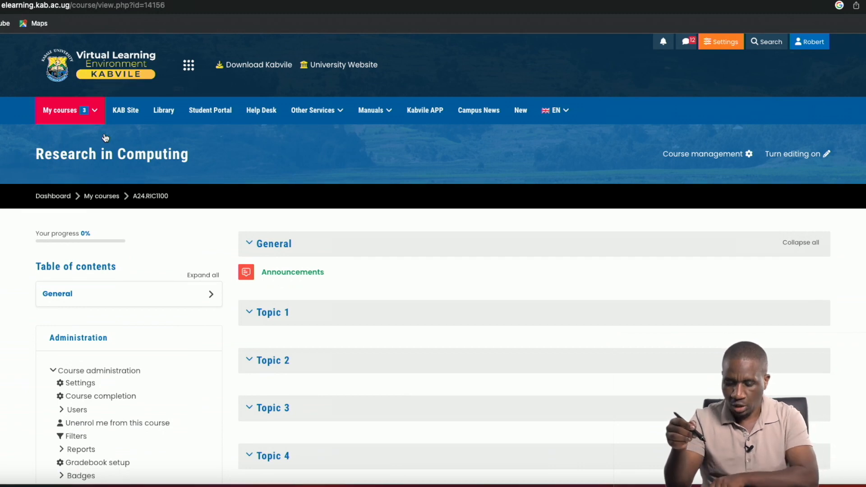
pyautogui.scroll(-4, 105, 138)
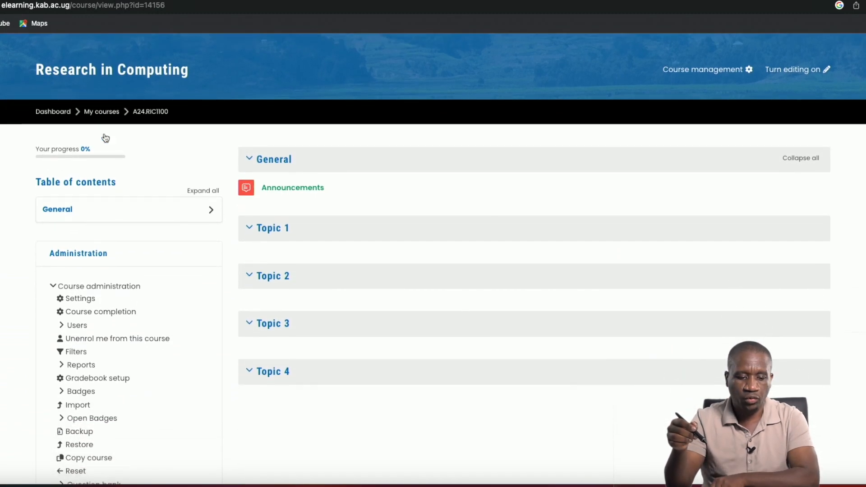
pyautogui.scroll(-1, 105, 137)
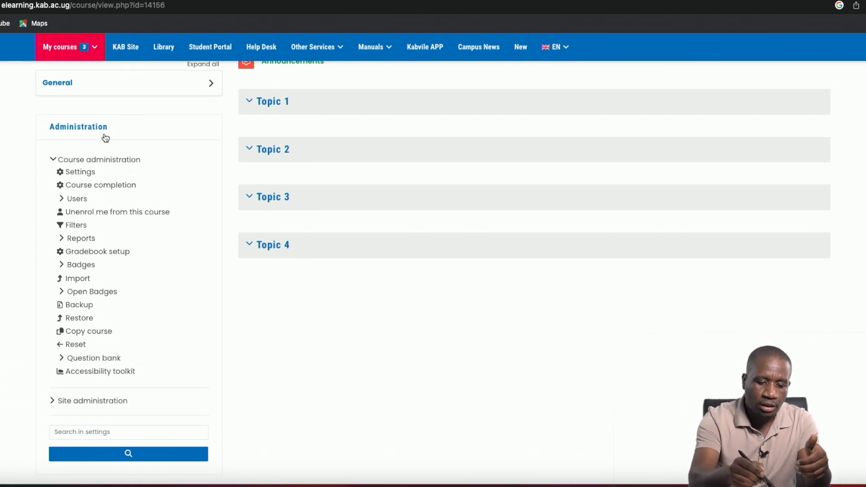
pyautogui.click(75, 279)
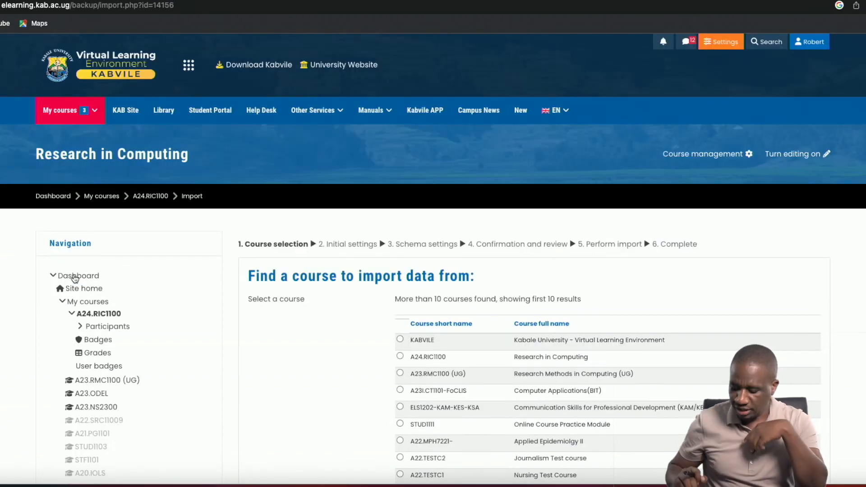
# Try to find a source course to import from by searching for rmc100.
pyautogui.scroll(-3, 75, 278)
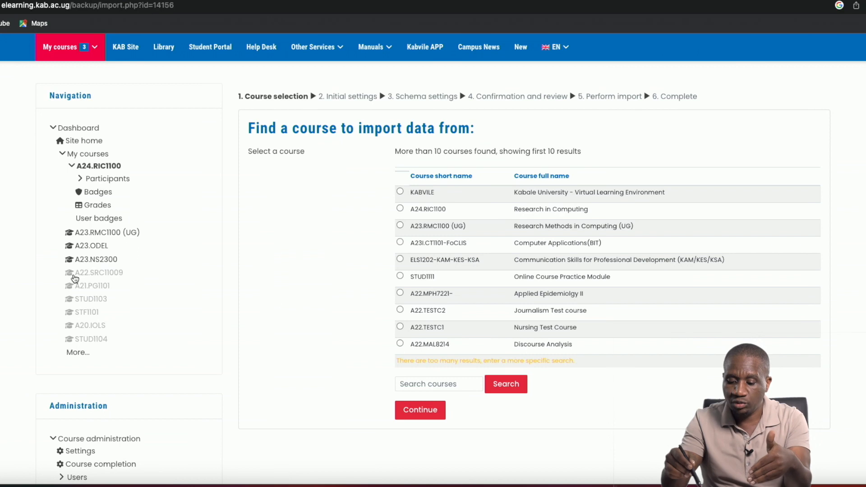
pyautogui.click(447, 383)
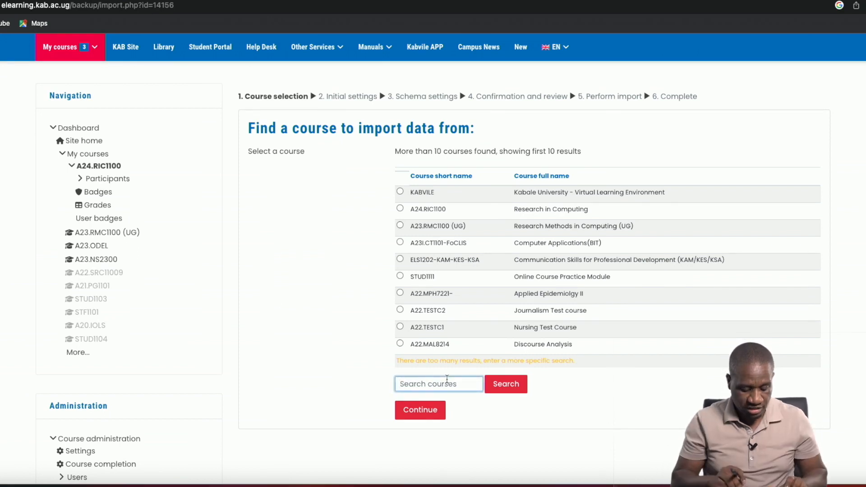
pyautogui.write('rm')
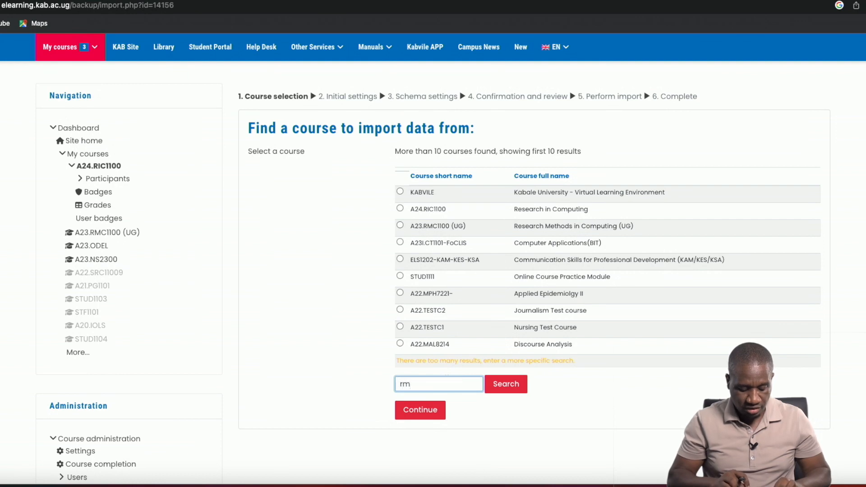
pyautogui.write('c100')
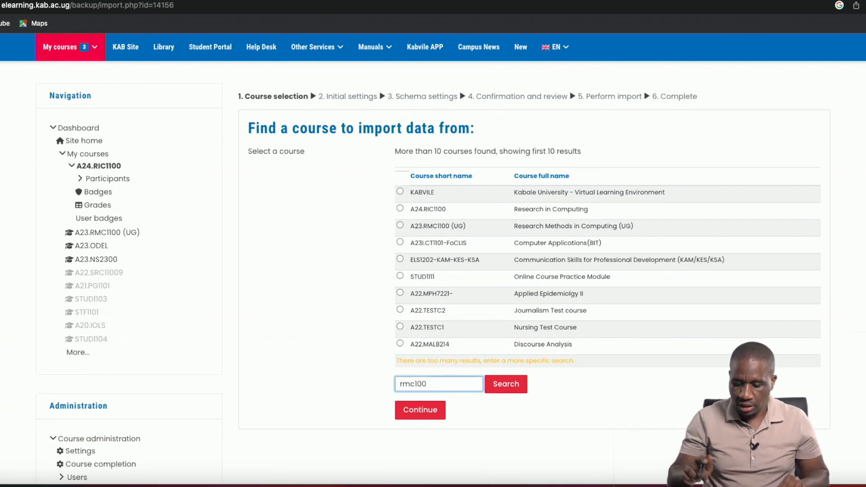
pyautogui.click(503, 385)
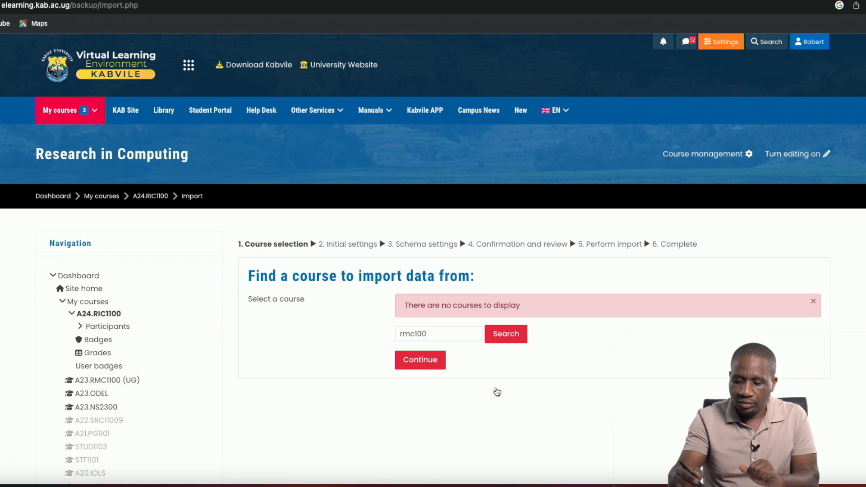
pyautogui.click(420, 360)
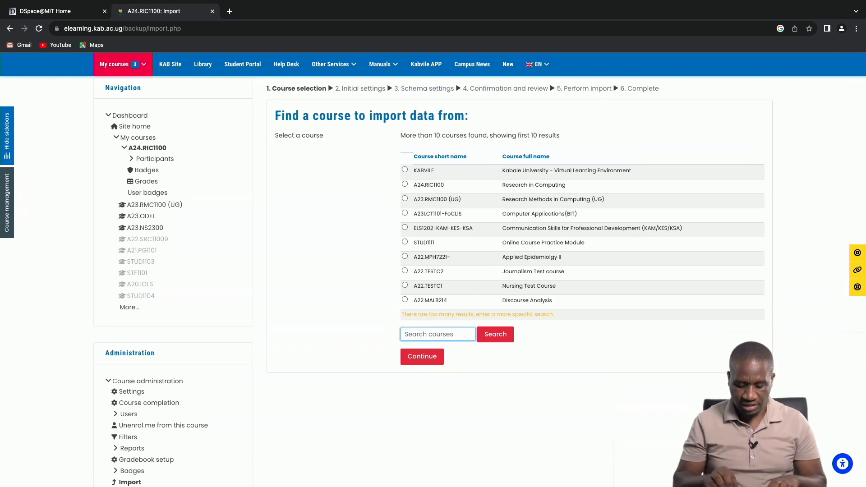
# Search for RMC1100 and choose A22.RMC1100, Research Methods in Computing, as the course to import data from.
pyautogui.write('RMC11')
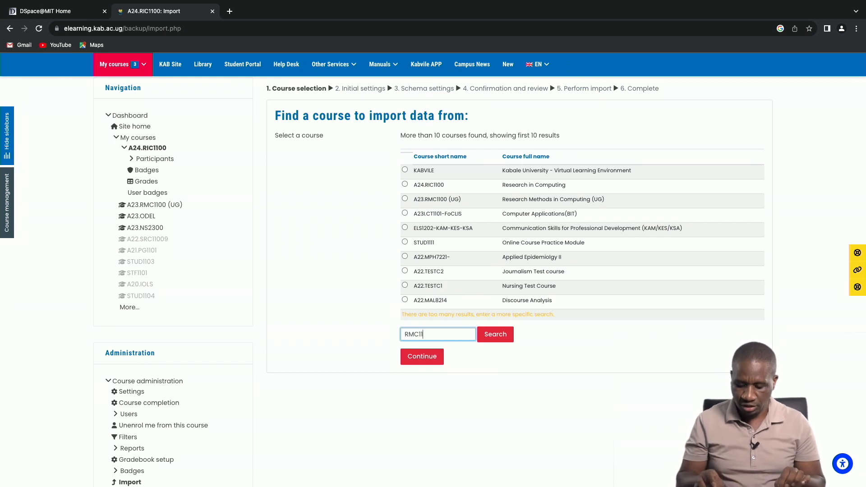
pyautogui.write('00')
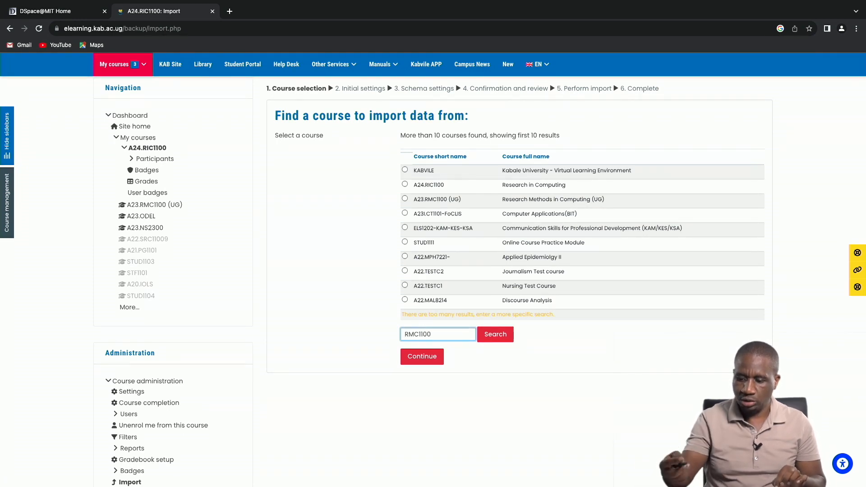
pyautogui.click(493, 336)
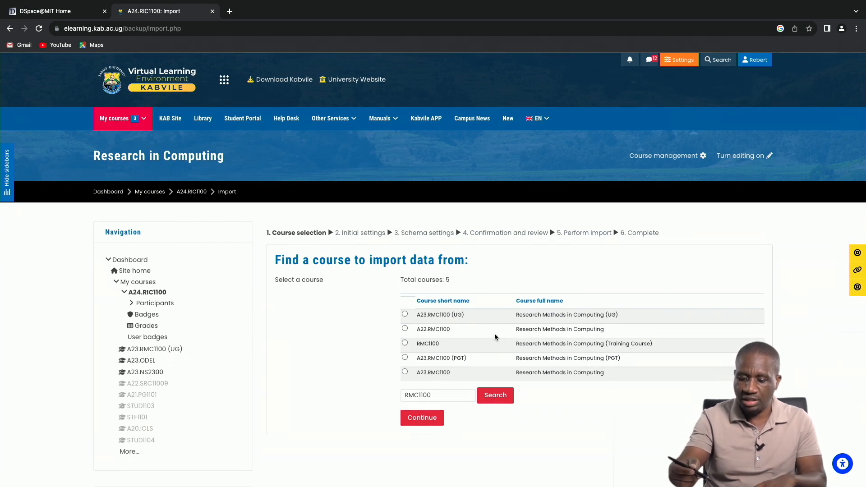
pyautogui.click(405, 328)
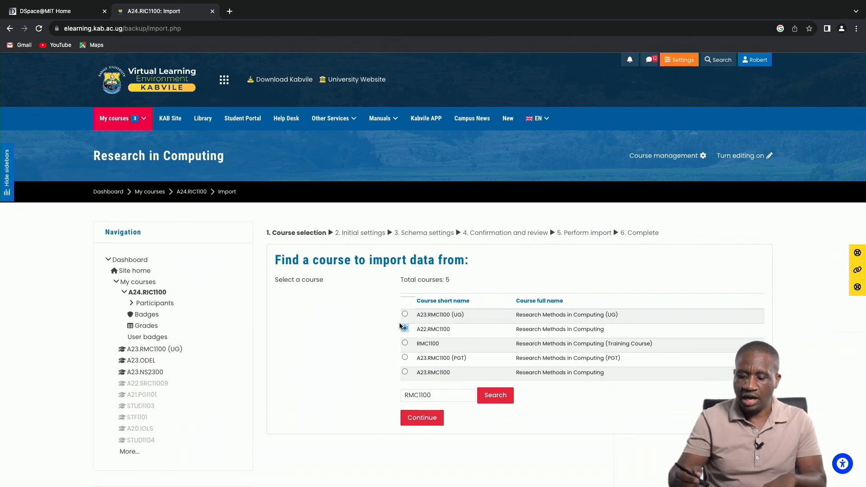
pyautogui.click(420, 418)
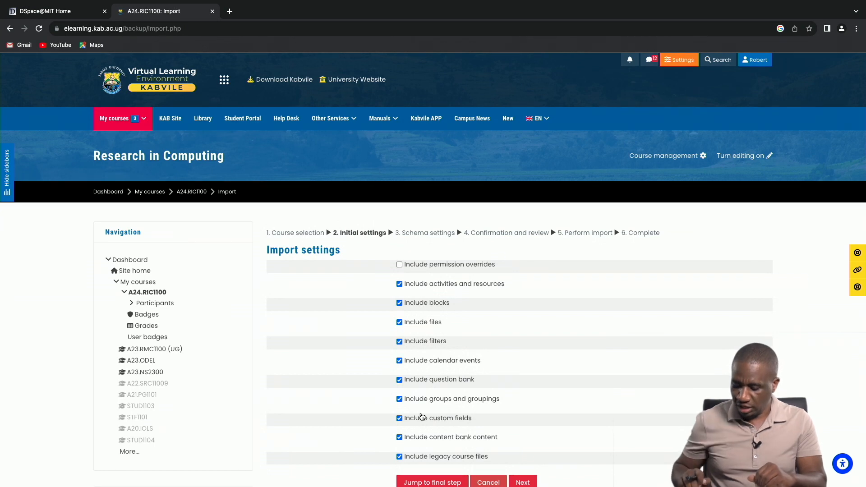
# Run the import with the default settings by skipping to the final step, and return to the course.
pyautogui.scroll(-1, 421, 416)
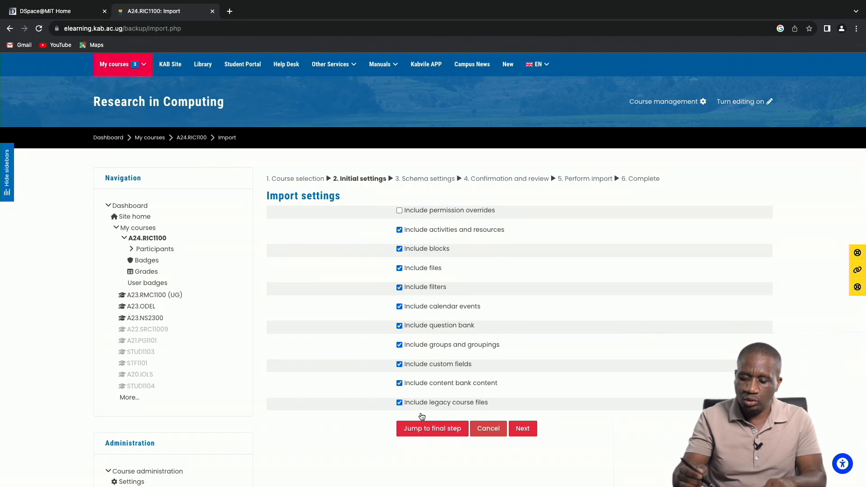
pyautogui.click(433, 429)
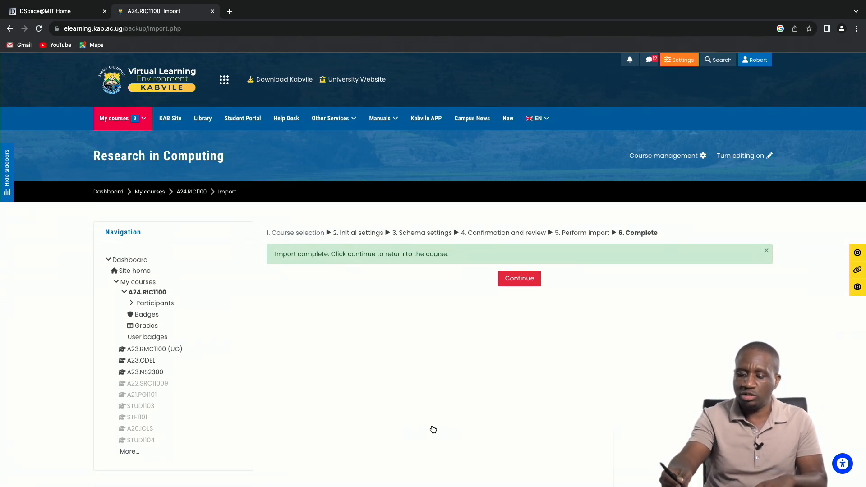
pyautogui.click(531, 276)
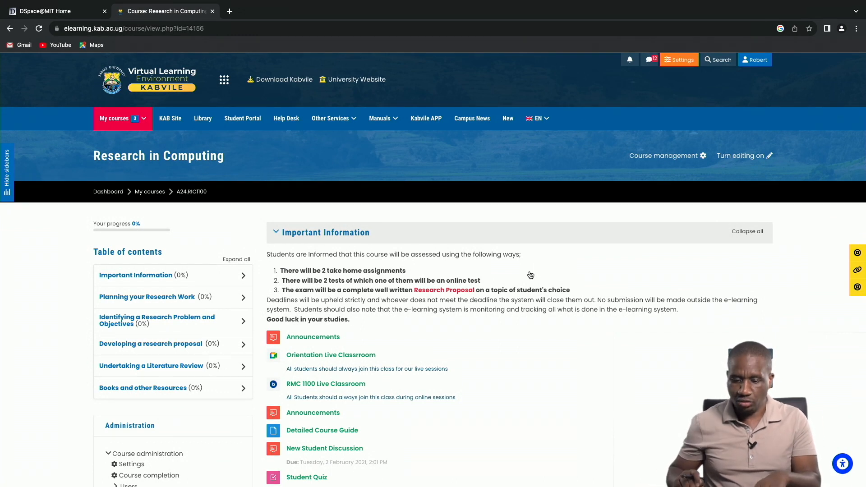
# Look through the imported course sections, including Important Information, Assignments and Planning your Research Work.
pyautogui.scroll(-4, 531, 275)
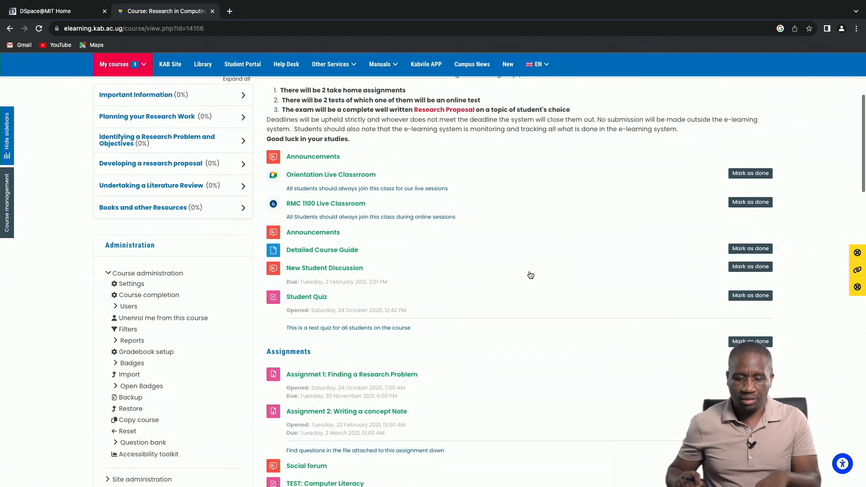
pyautogui.scroll(-5, 531, 275)
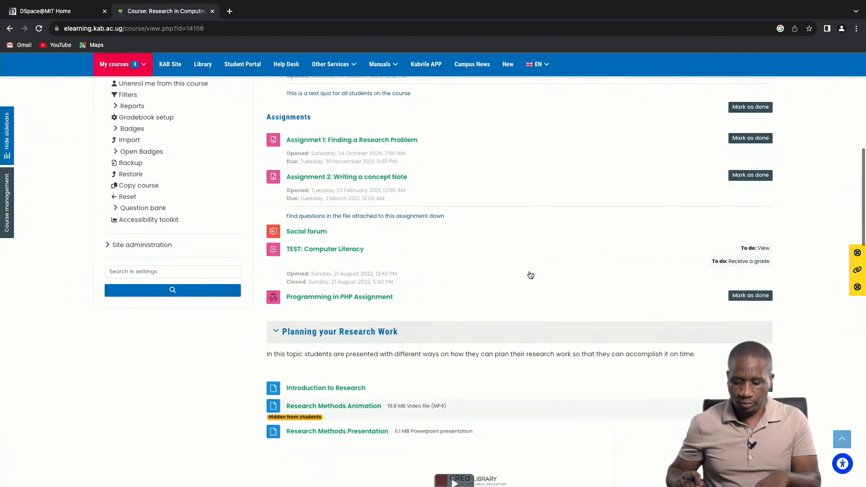
pyautogui.scroll(-1, 531, 275)
pyautogui.scroll(1, 531, 275)
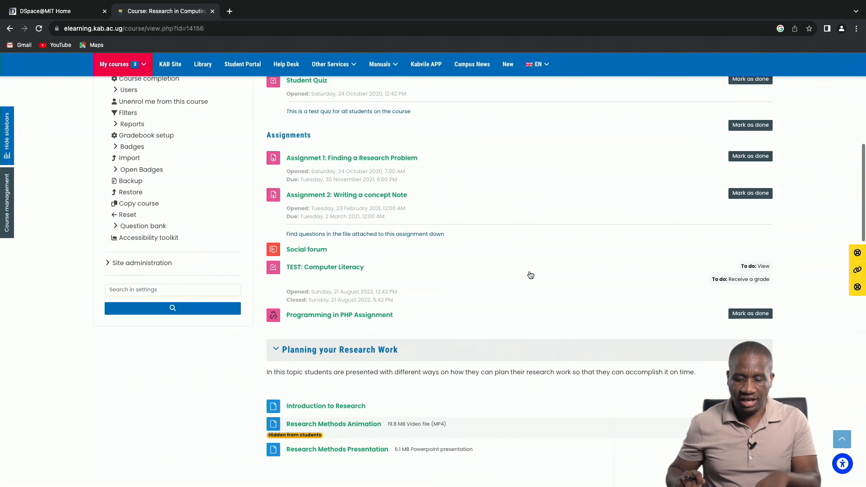
pyautogui.scroll(-1, 531, 275)
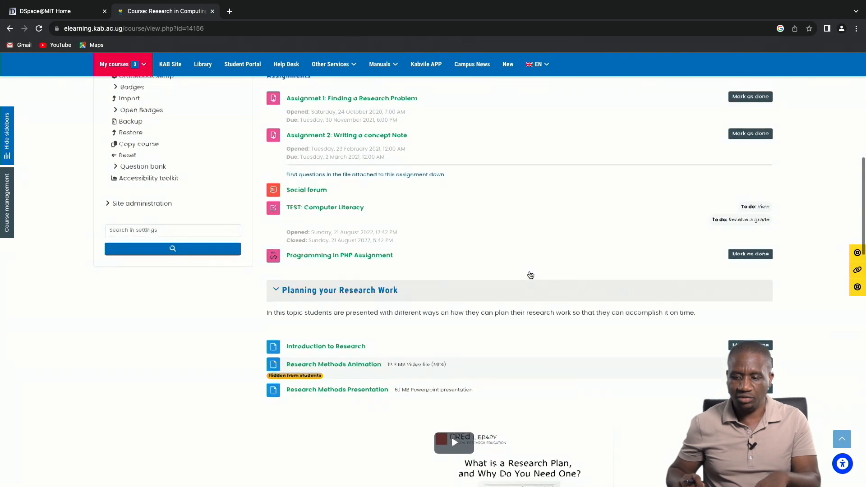
pyautogui.scroll(3, 531, 275)
pyautogui.scroll(4, 531, 275)
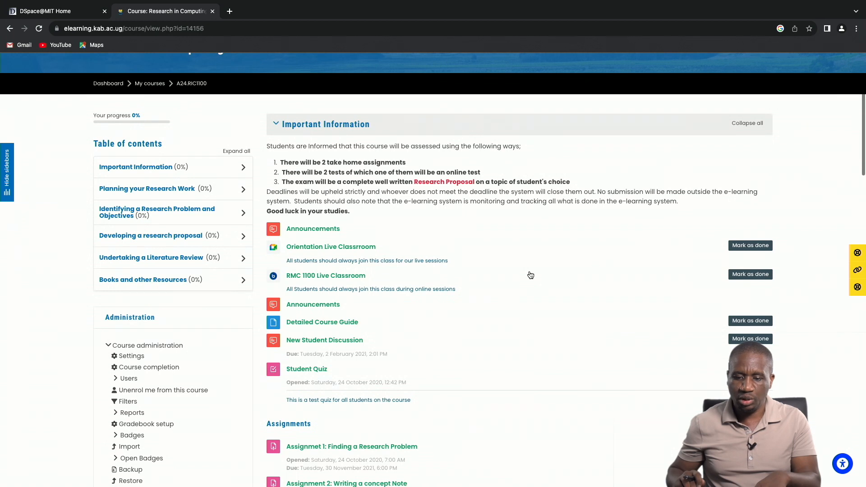
pyautogui.scroll(3, 530, 276)
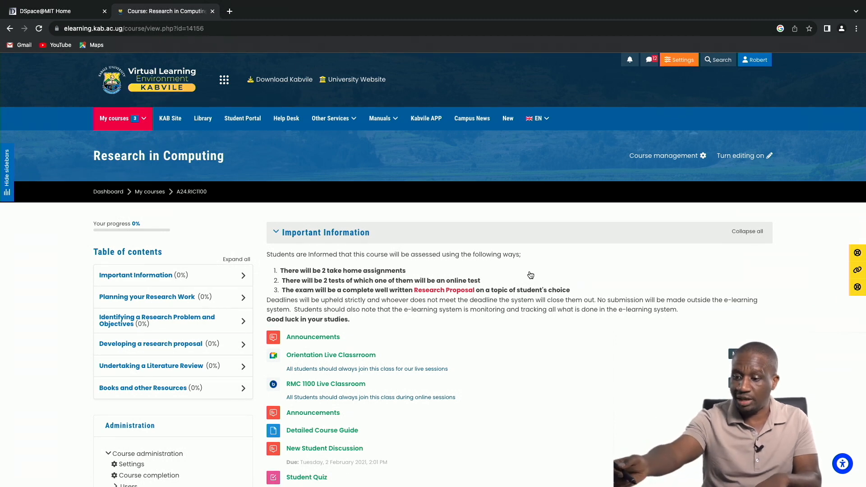
# Turn on course editing and open the settings of Assignmet 1: Finding a Research Problem.
pyautogui.click(740, 157)
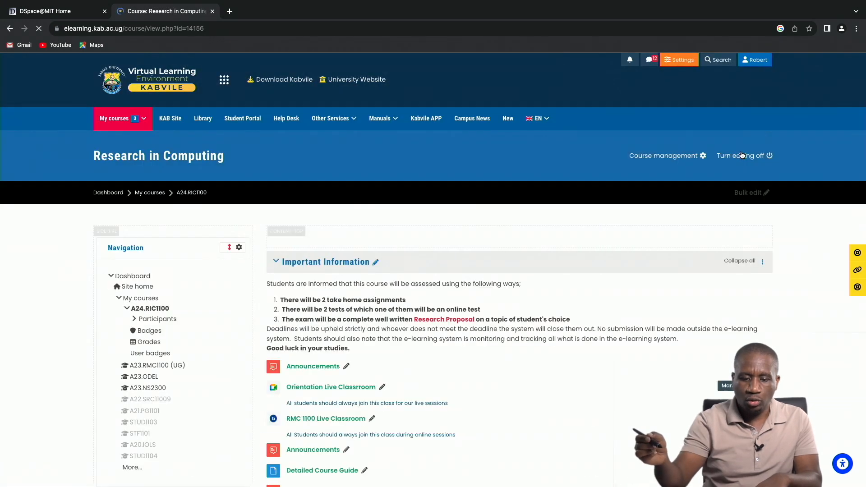
pyautogui.scroll(-1, 742, 155)
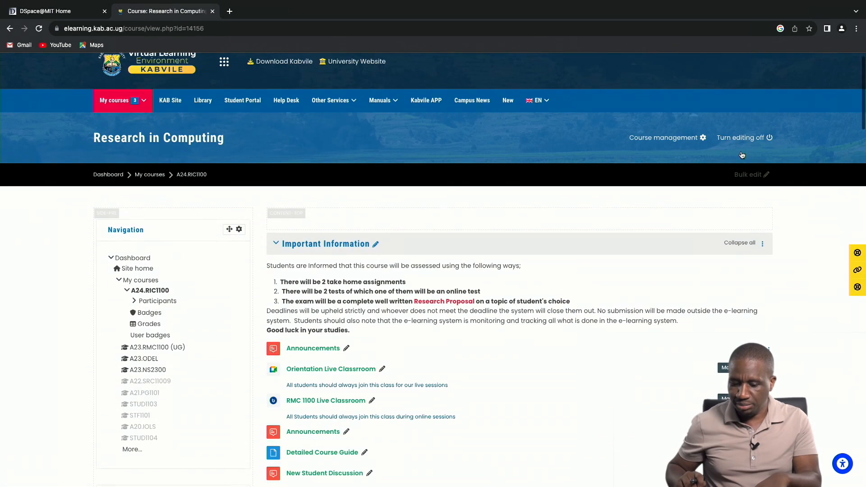
pyautogui.scroll(-4, 741, 155)
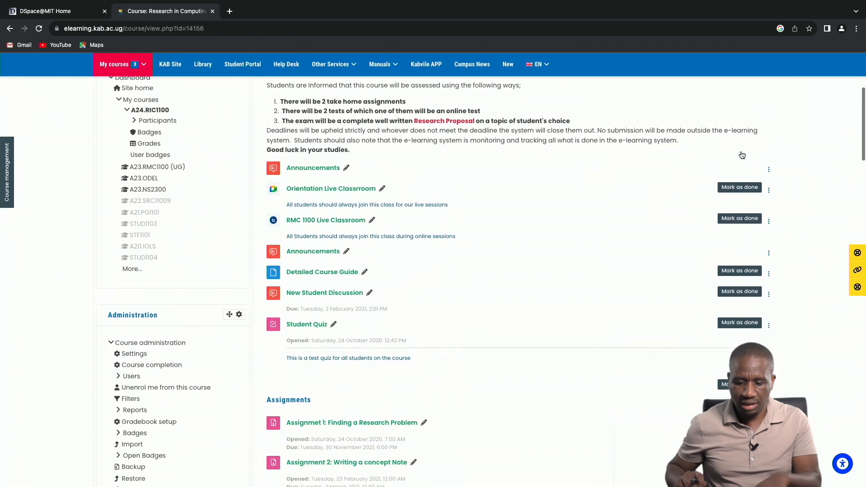
pyautogui.scroll(-1, 742, 155)
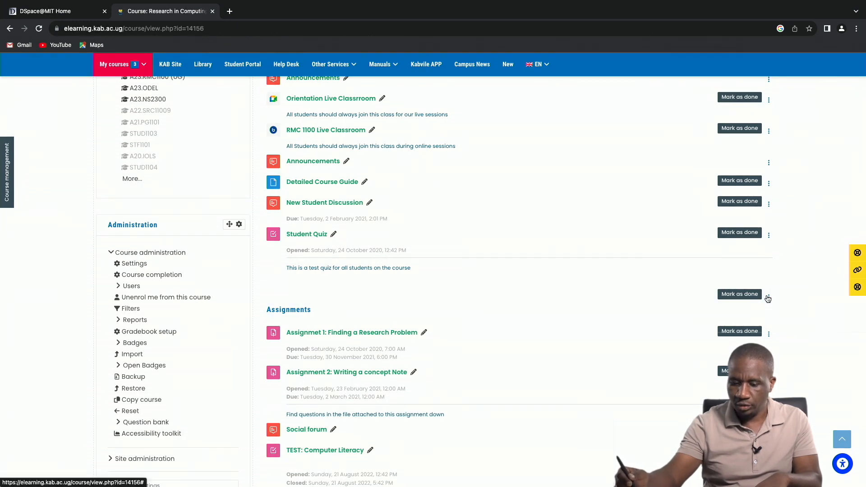
pyautogui.click(769, 334)
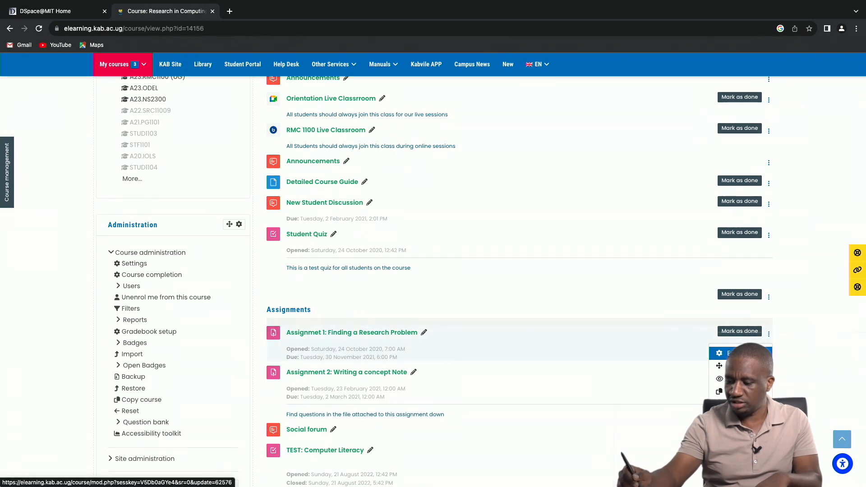
pyautogui.click(747, 354)
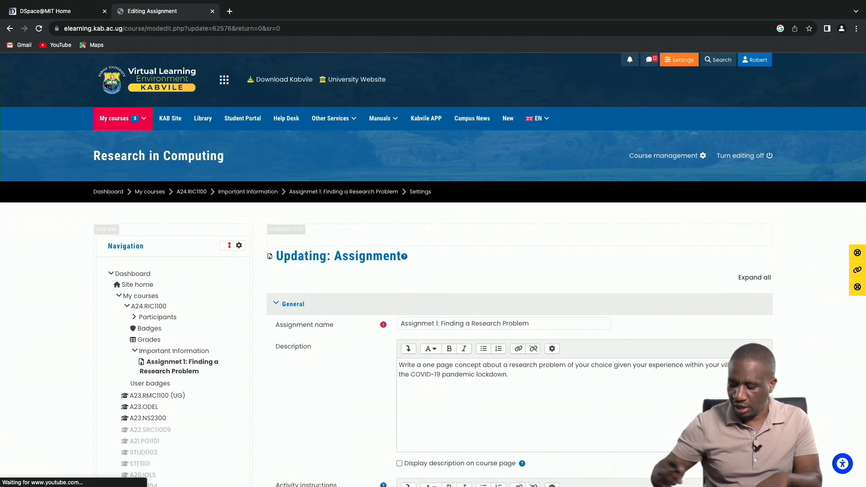
# Review the assignment's description, instructions, availability dates, submission types and remaining settings sections, and save it, returning to the course.
pyautogui.scroll(-2, 434, 271)
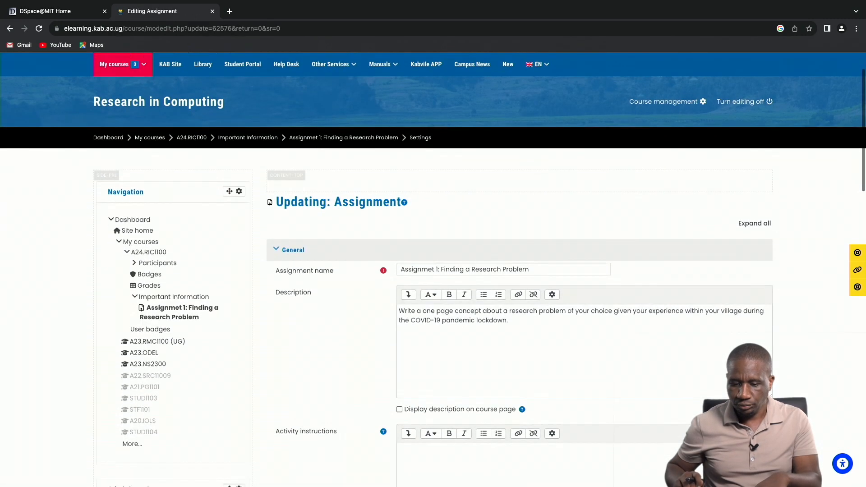
pyautogui.scroll(-4, 433, 271)
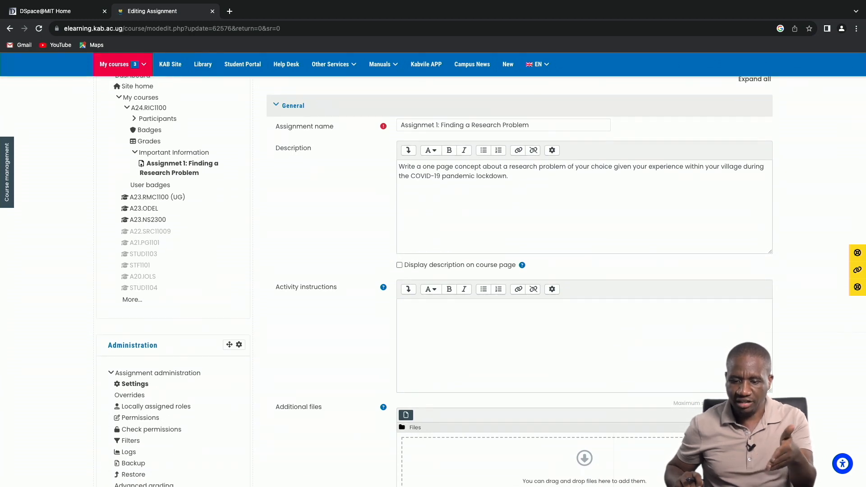
pyautogui.scroll(-4, 433, 271)
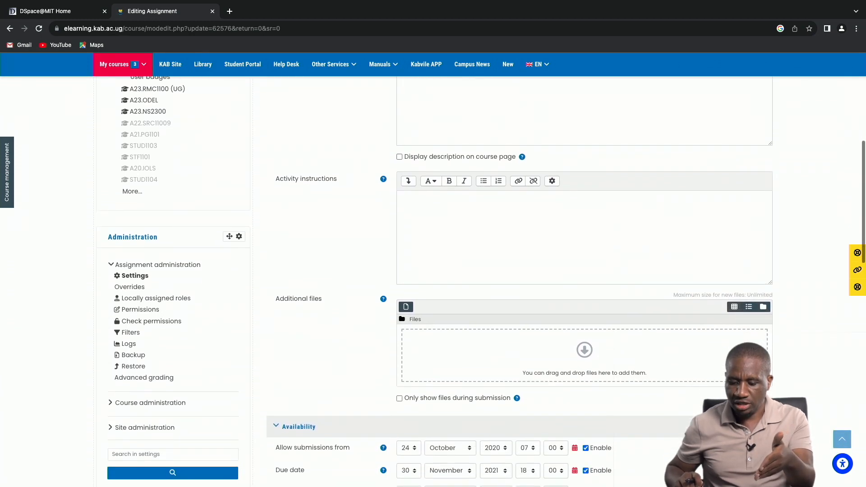
pyautogui.scroll(-5, 434, 271)
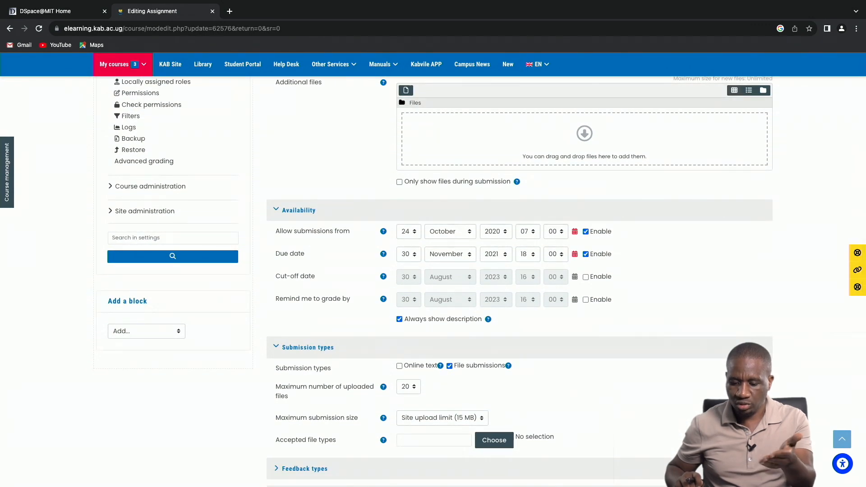
pyautogui.scroll(-3, 433, 271)
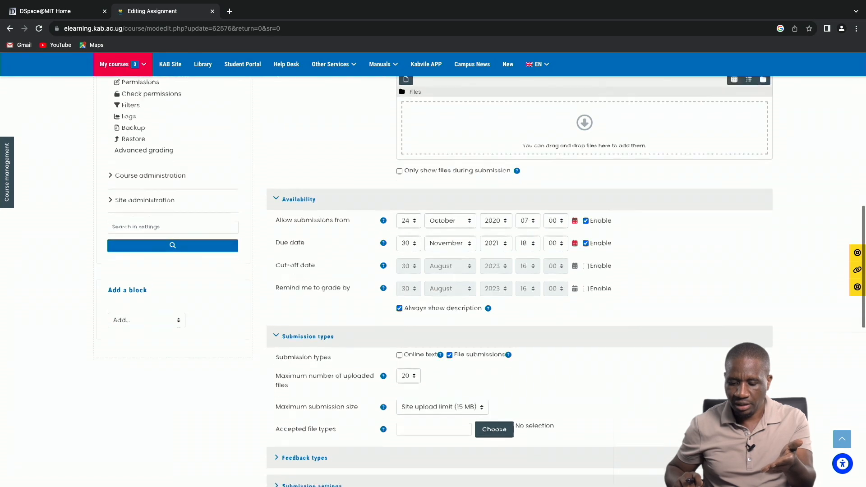
pyautogui.scroll(-3, 433, 271)
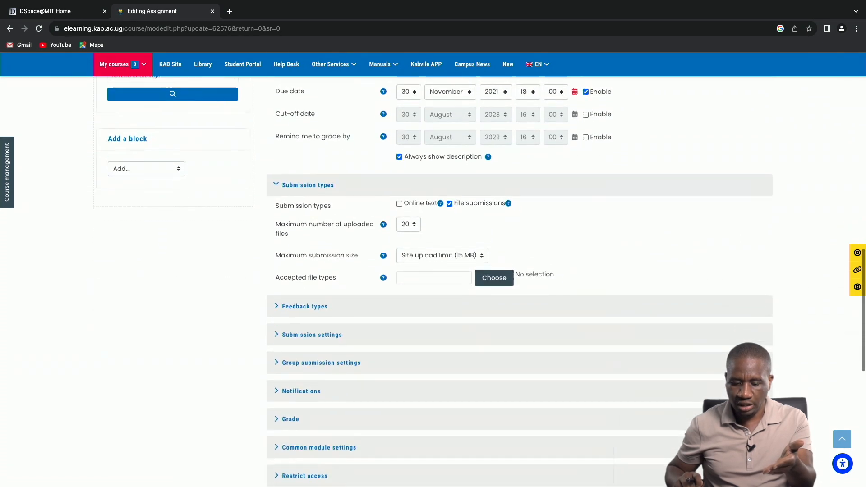
pyautogui.scroll(-1, 434, 271)
pyautogui.scroll(-2, 433, 271)
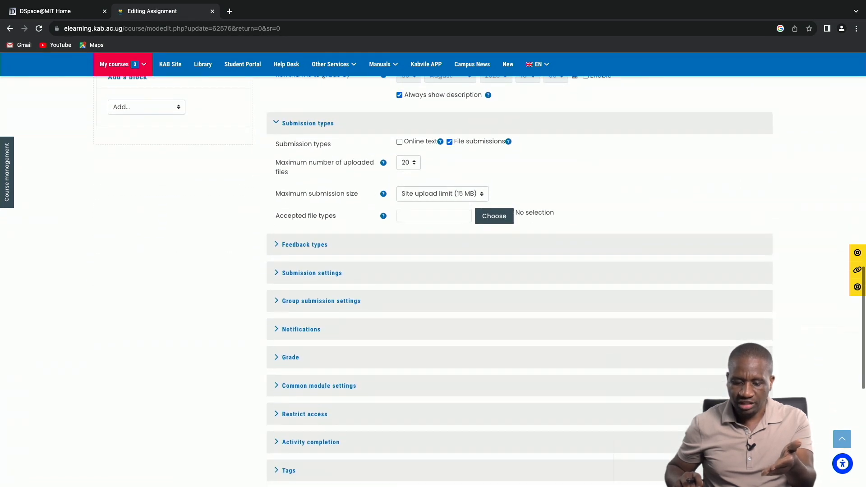
pyautogui.scroll(-1, 433, 270)
pyautogui.scroll(-1, 433, 271)
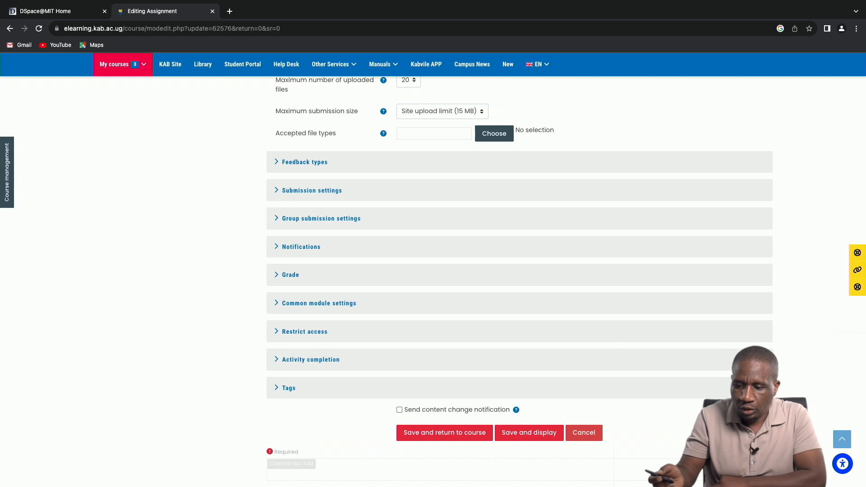
pyautogui.click(456, 433)
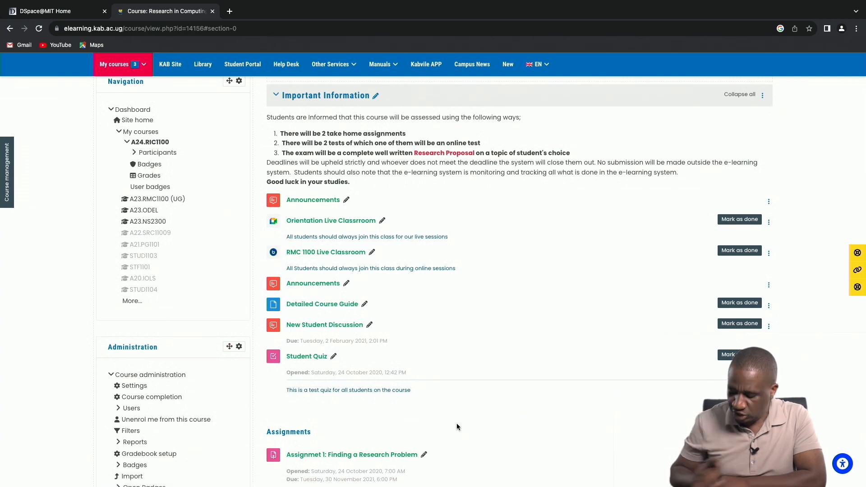
# Hide Assignment 2: Writing a concept Note and Assignmet 1: Finding a Research Problem from students.
pyautogui.scroll(-3, 457, 427)
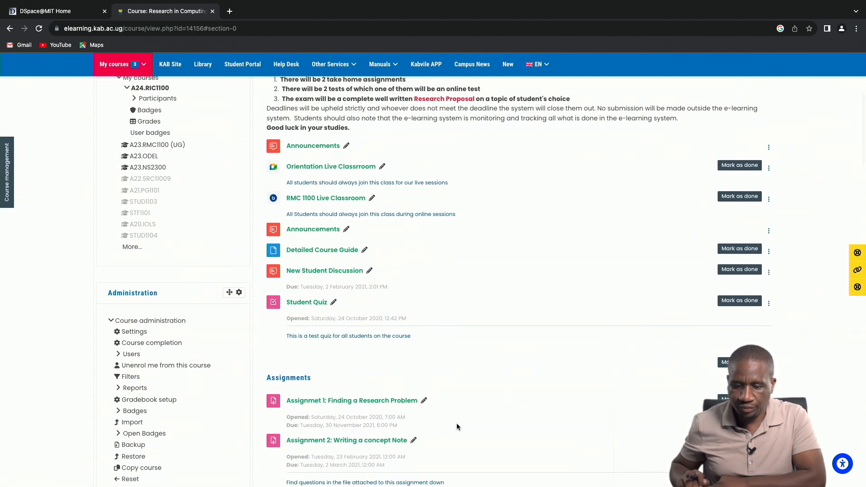
pyautogui.scroll(-5, 457, 427)
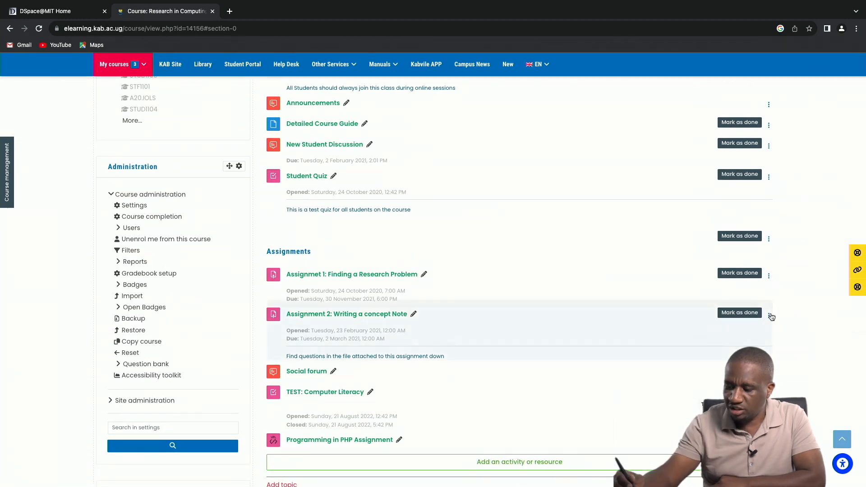
pyautogui.click(768, 316)
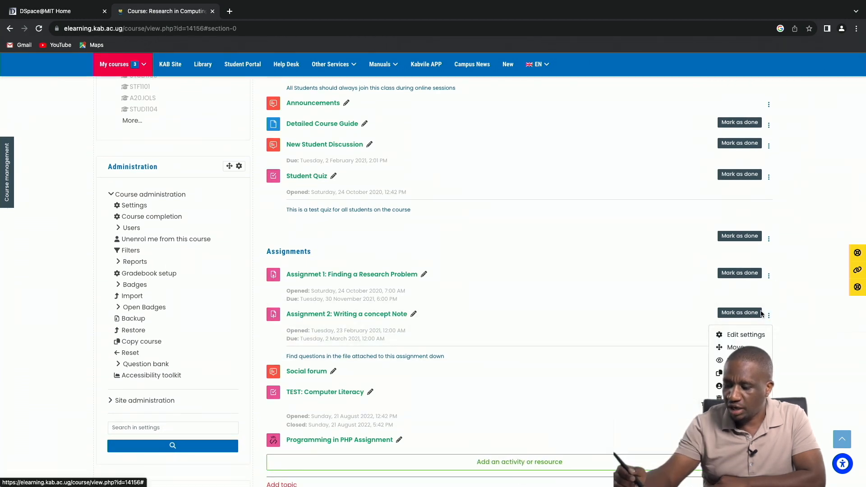
pyautogui.click(740, 360)
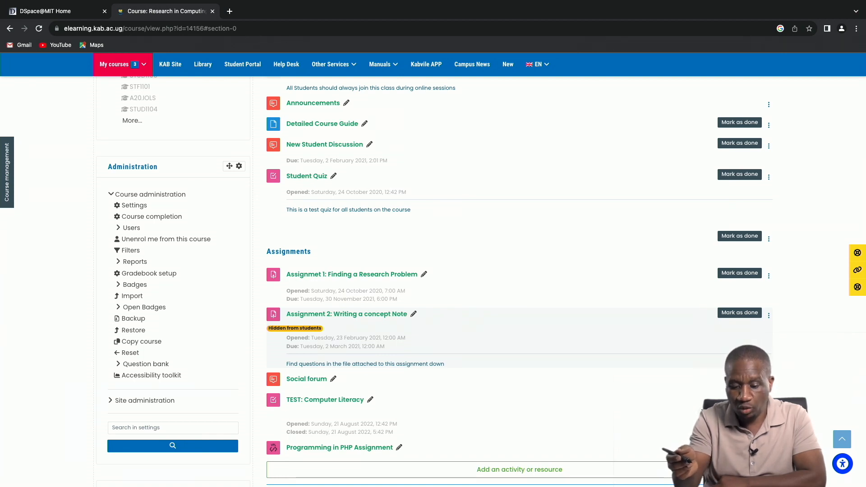
pyautogui.click(768, 277)
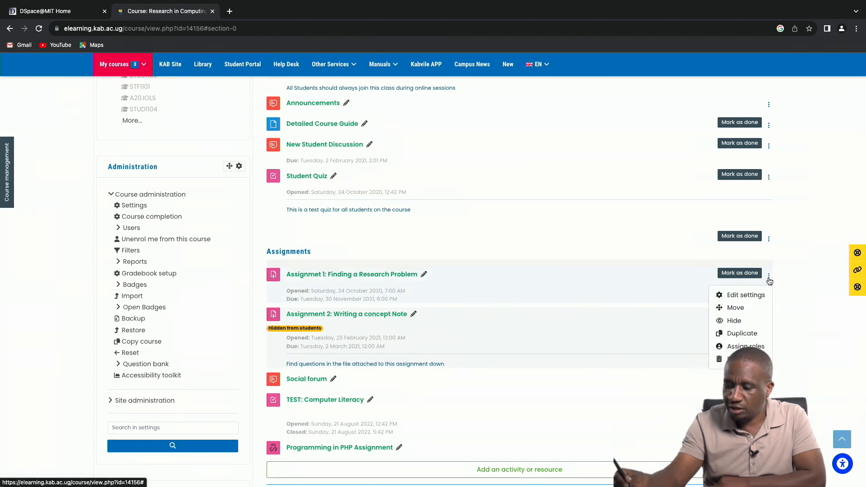
pyautogui.click(741, 320)
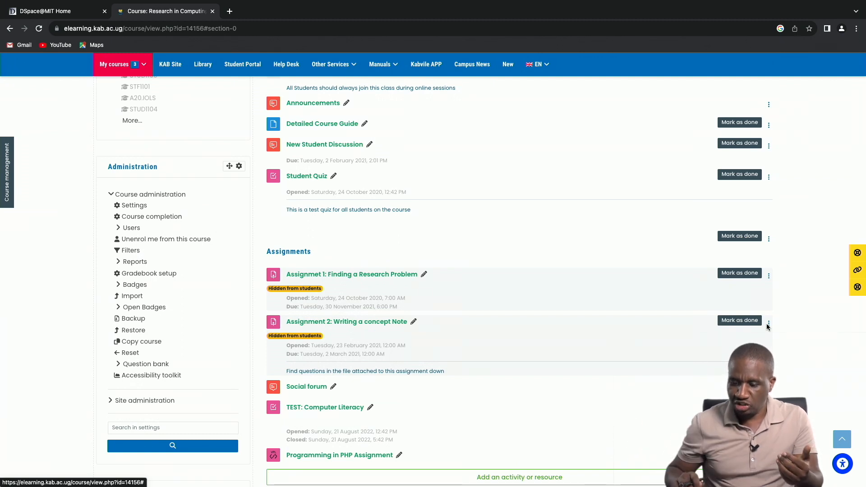
pyautogui.click(768, 325)
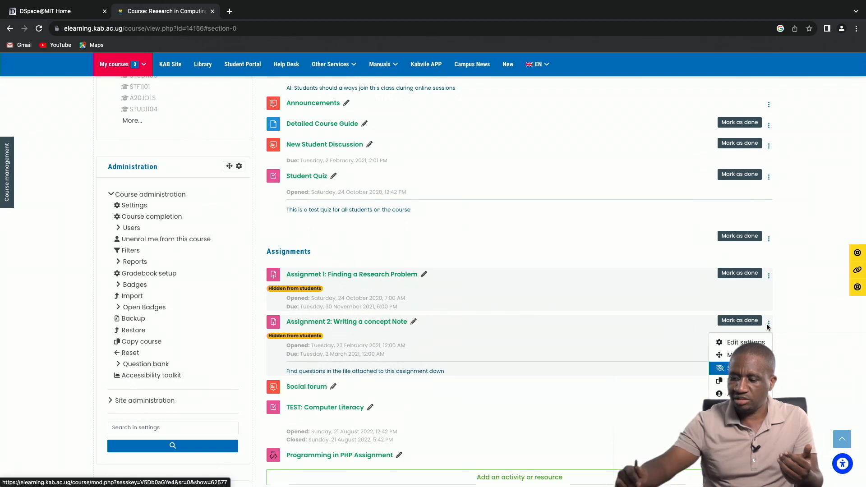
pyautogui.click(798, 326)
# Turn off editing for the Research in Computing course.
pyautogui.scroll(3, 797, 326)
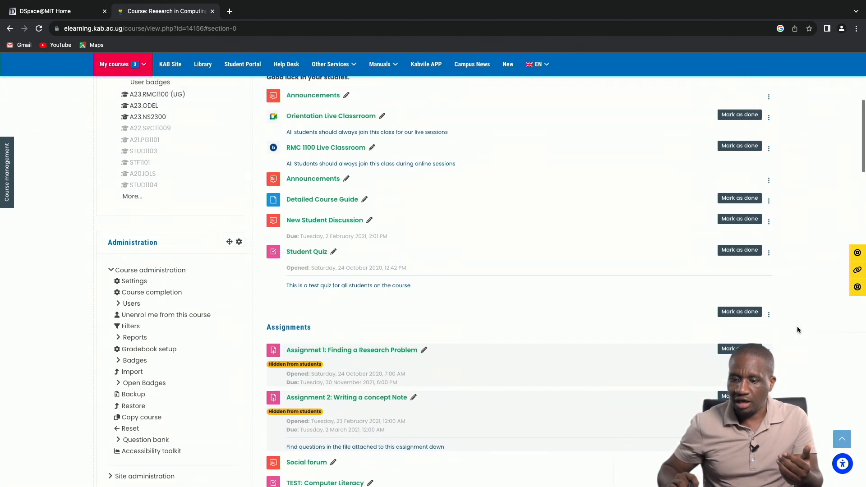
pyautogui.scroll(6, 797, 330)
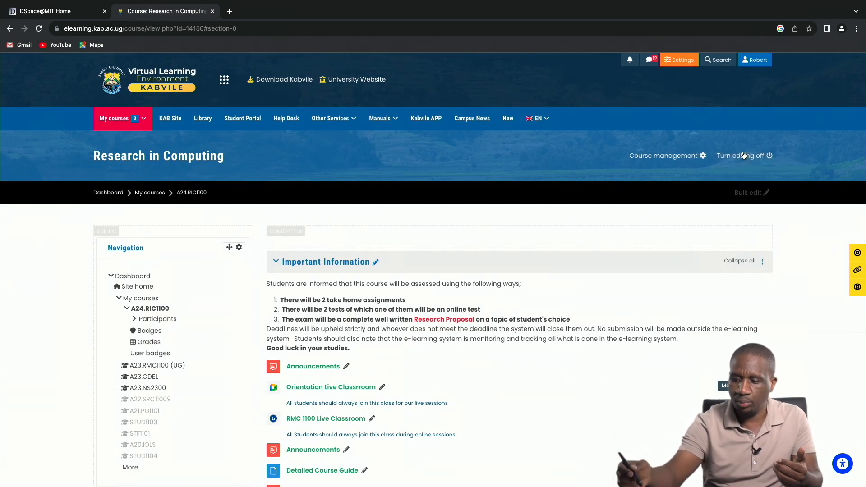
pyautogui.click(761, 155)
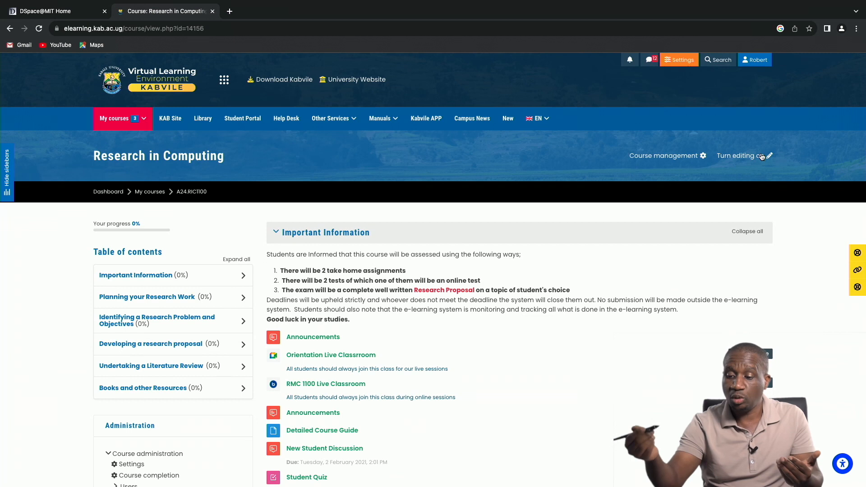
# Open the logged-in account's public profile and start editing it.
pyautogui.click(754, 61)
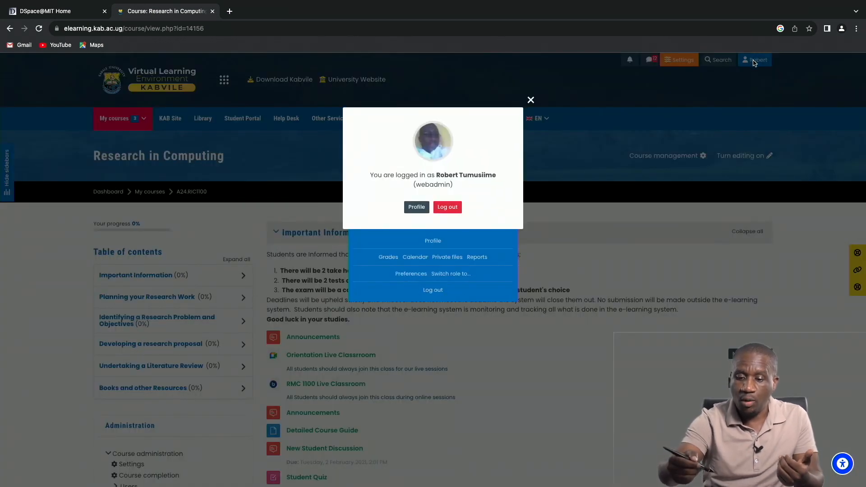
pyautogui.click(413, 208)
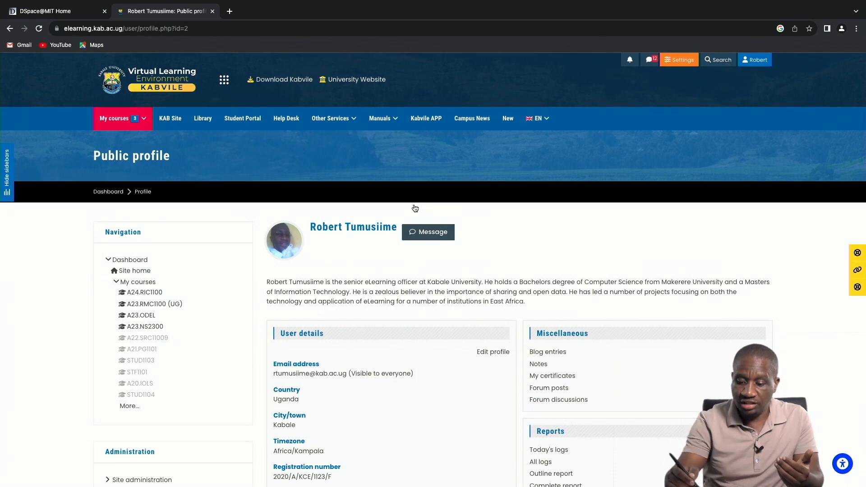
pyautogui.click(495, 353)
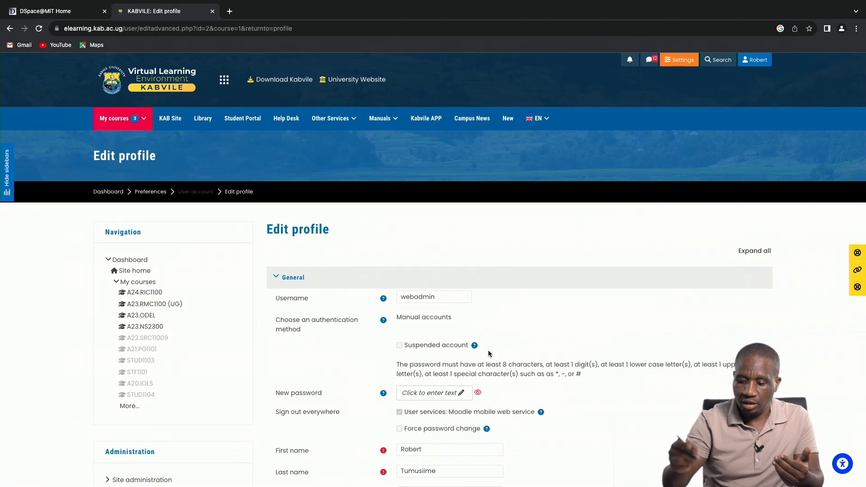
# Review the profile's general details, description, user picture and expanded Optional section, and update the profile.
pyautogui.scroll(-3, 488, 353)
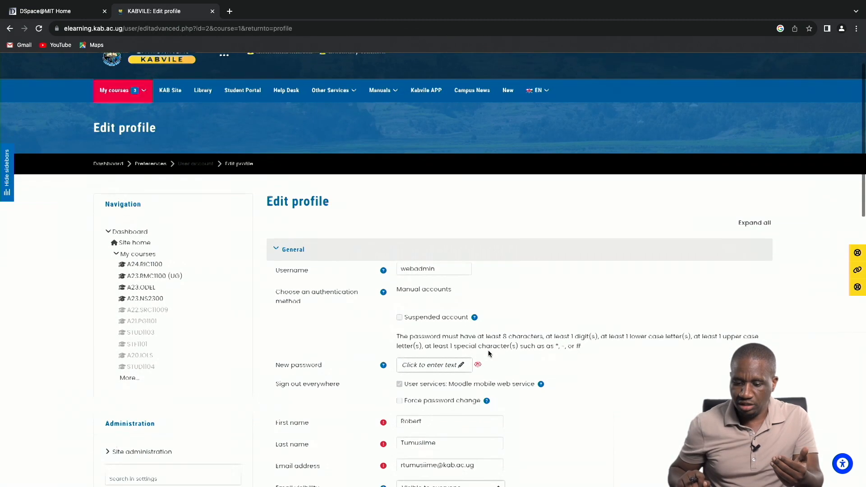
pyautogui.scroll(-6, 489, 353)
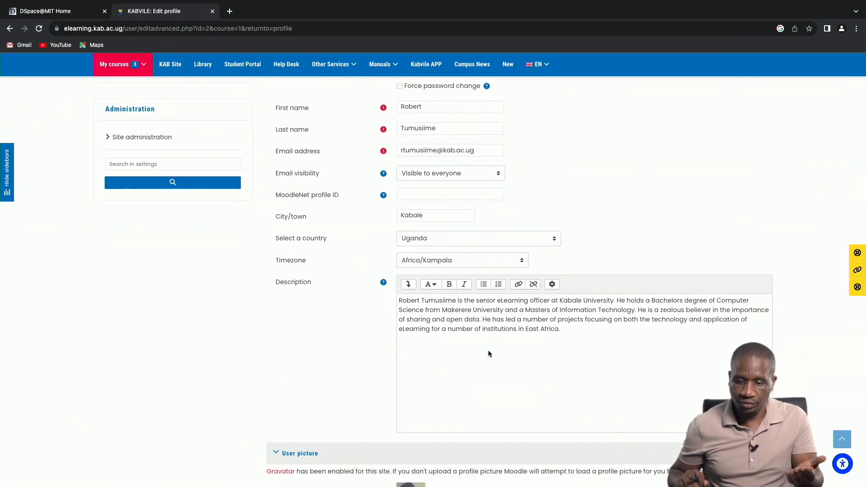
pyautogui.scroll(-4, 488, 352)
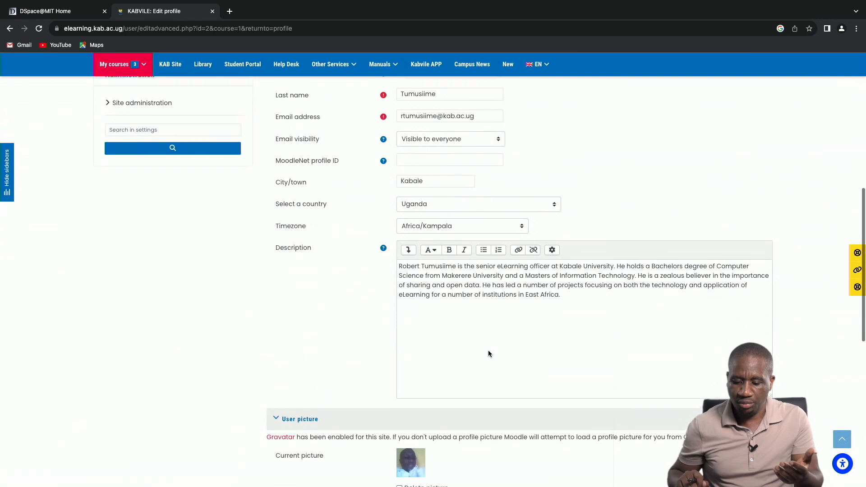
pyautogui.scroll(-2, 488, 353)
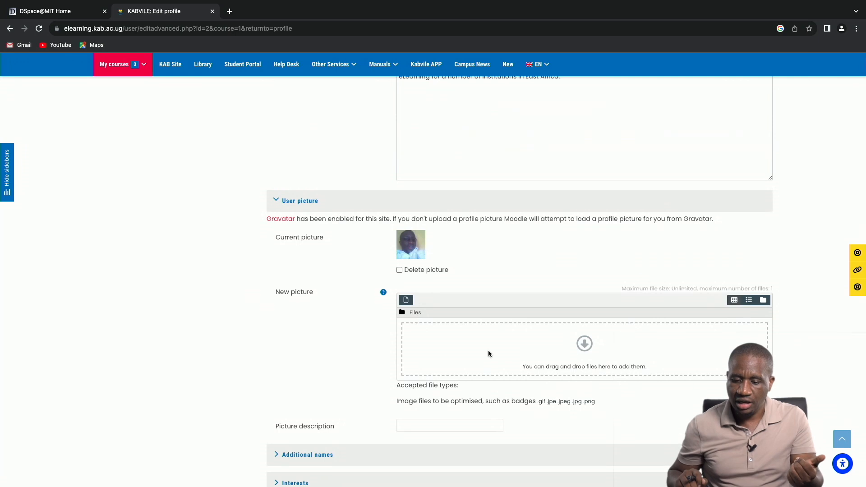
pyautogui.scroll(-4, 488, 353)
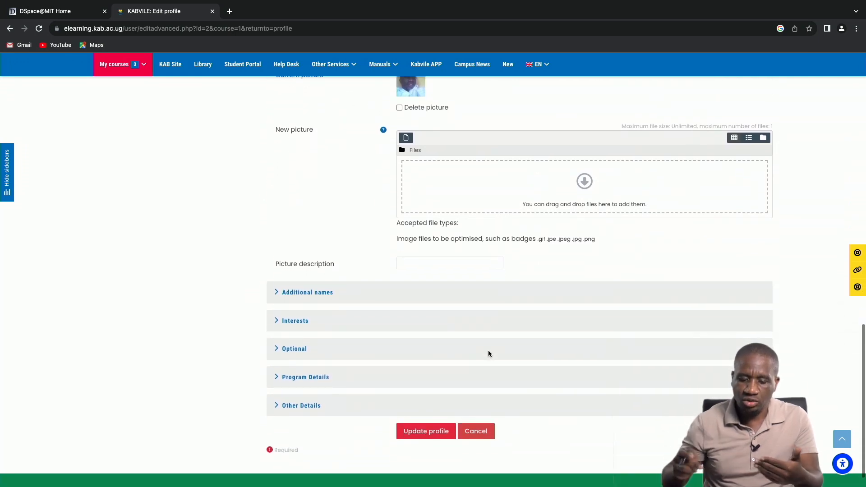
pyautogui.click(293, 348)
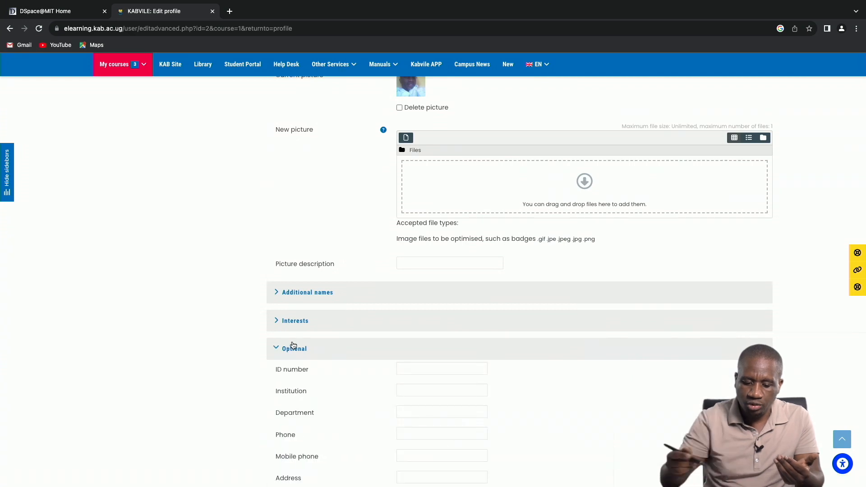
pyautogui.scroll(-2, 293, 345)
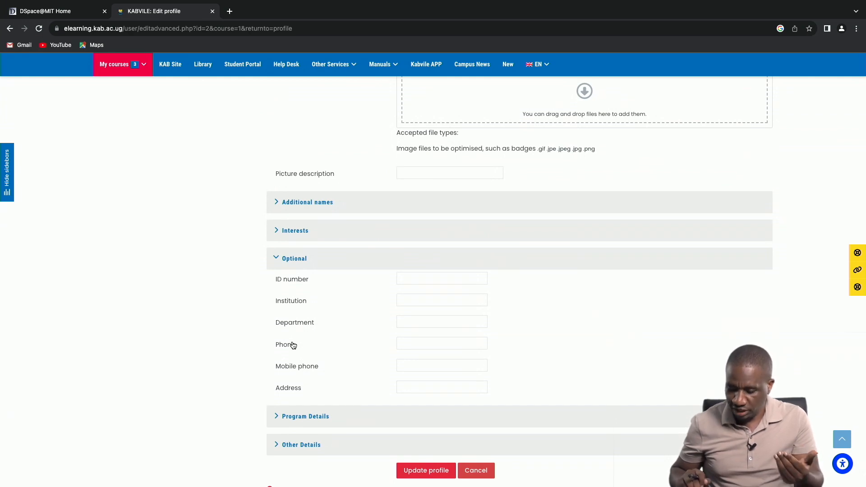
pyautogui.scroll(-2, 293, 345)
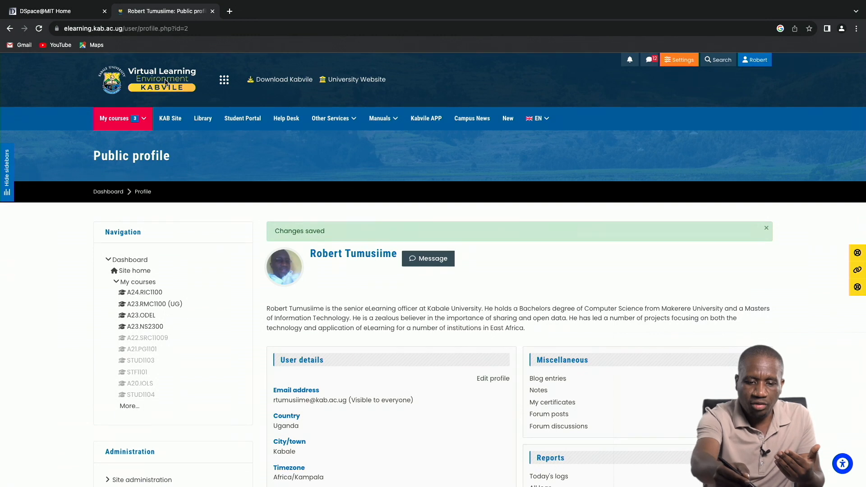
# Go from the public profile to the Dashboard.
pyautogui.click(224, 79)
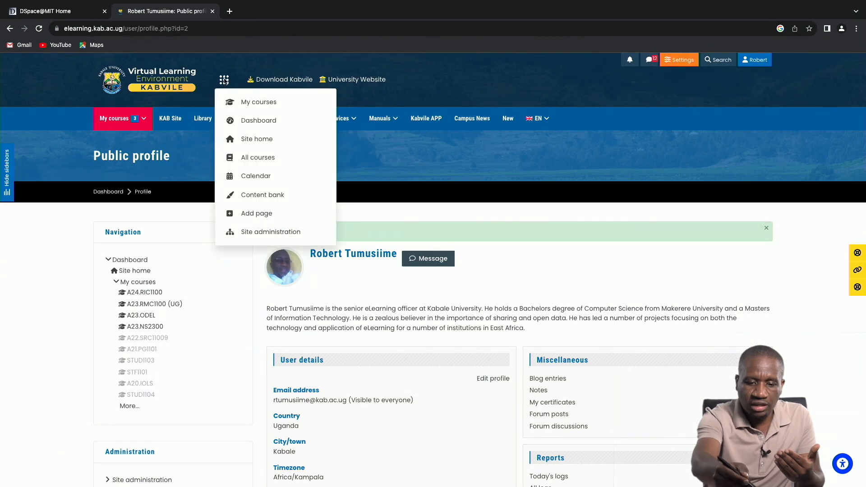
pyautogui.click(264, 120)
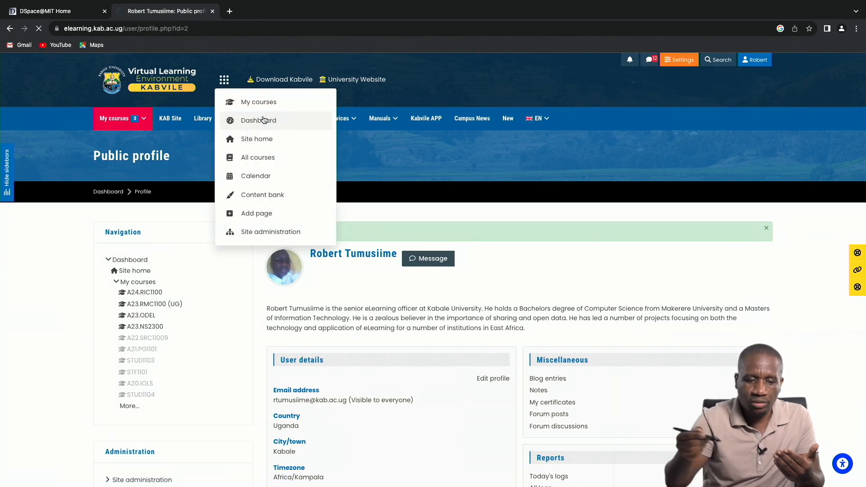